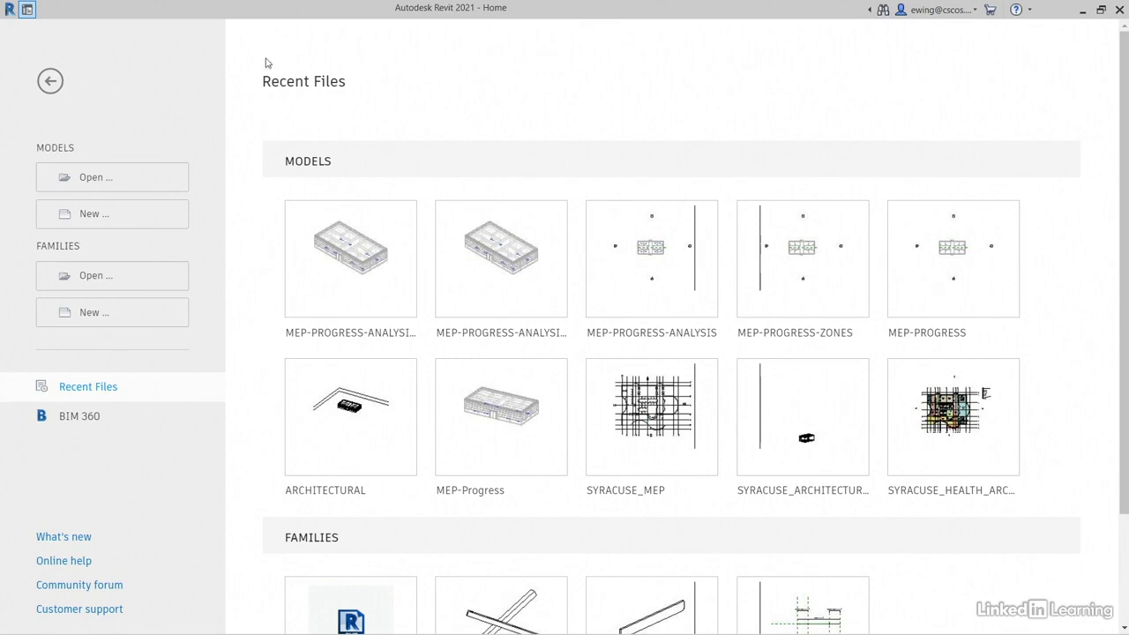
# Open the project file MEP-PROGRESS-ANALYSIS-ANNUAL.rvt from the Exercise Files folder
pyautogui.click(95, 178)
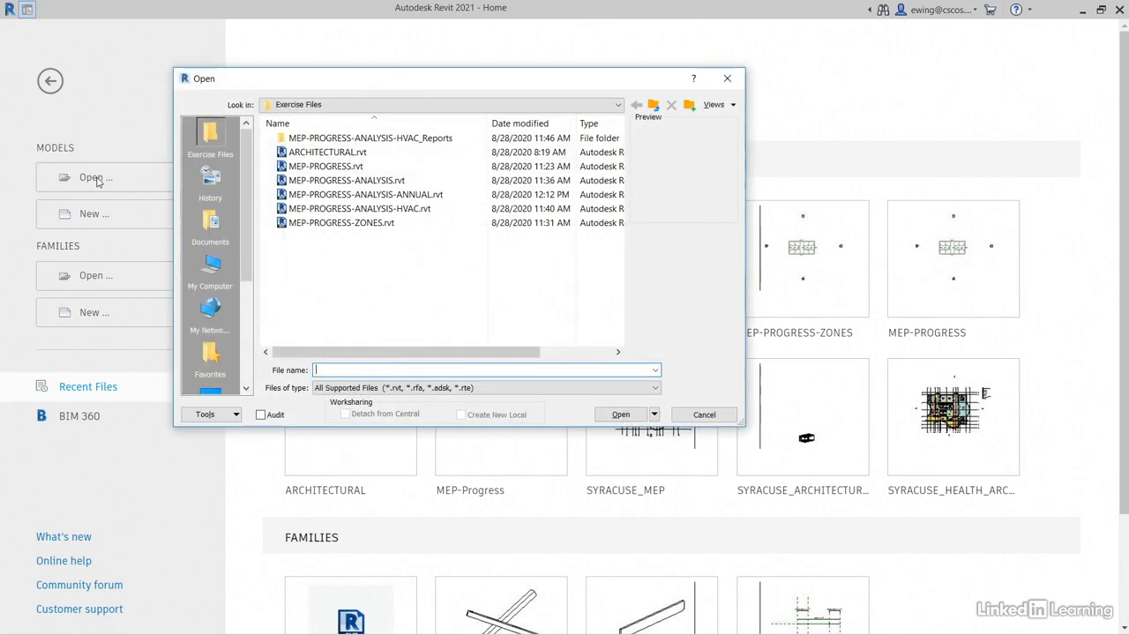
pyautogui.click(401, 196)
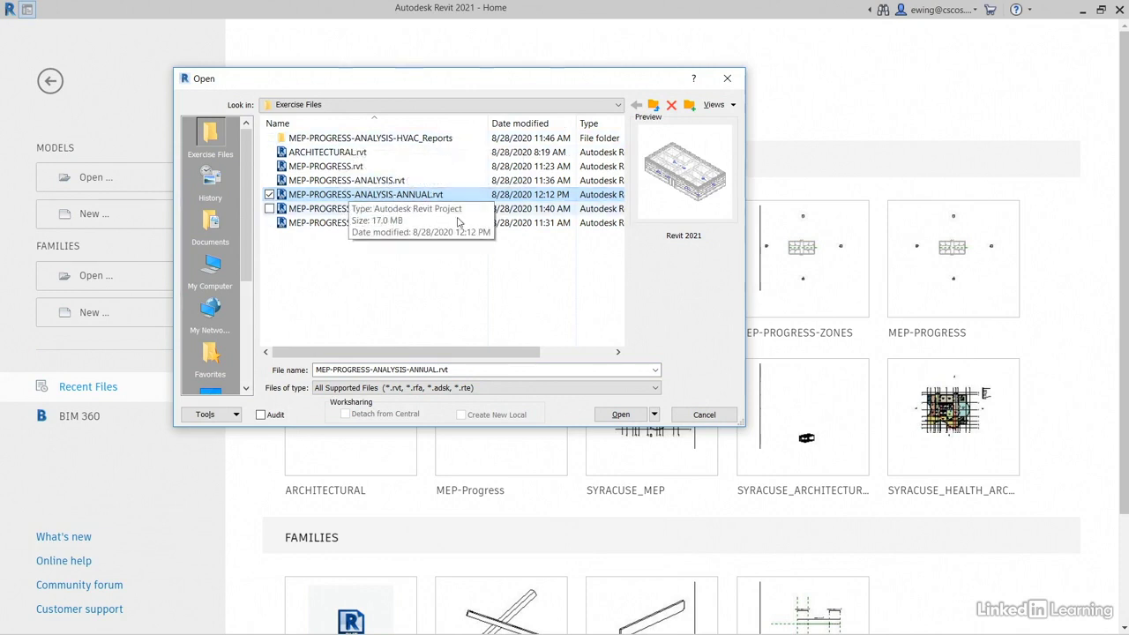
pyautogui.click(620, 420)
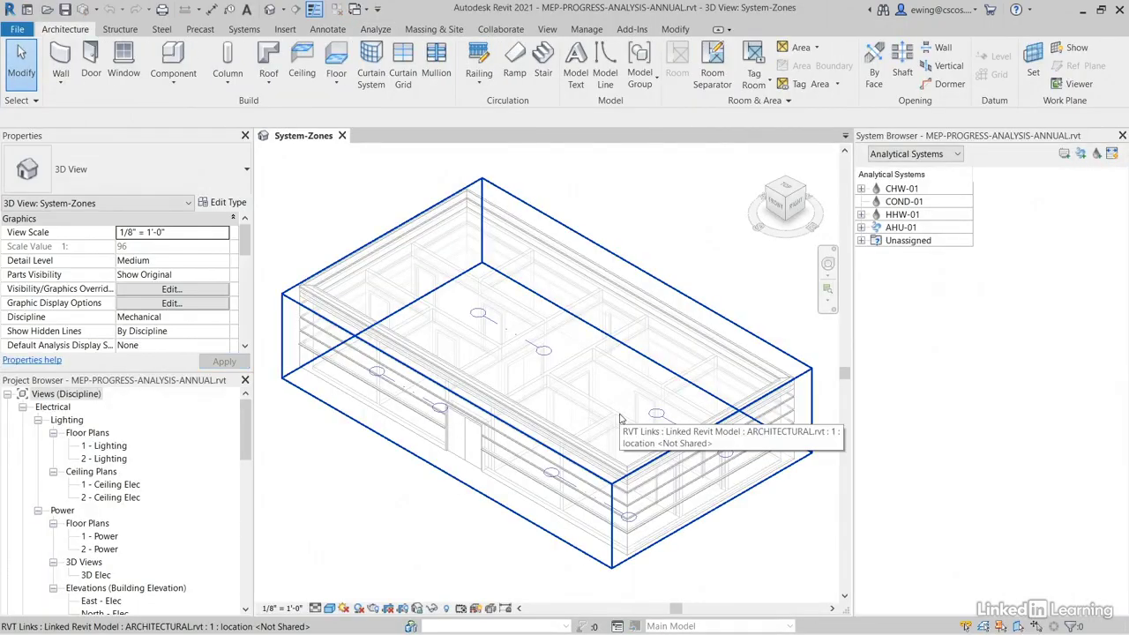
pyautogui.moveTo(645, 218); pyautogui.dragTo(642, 230, button='middle')
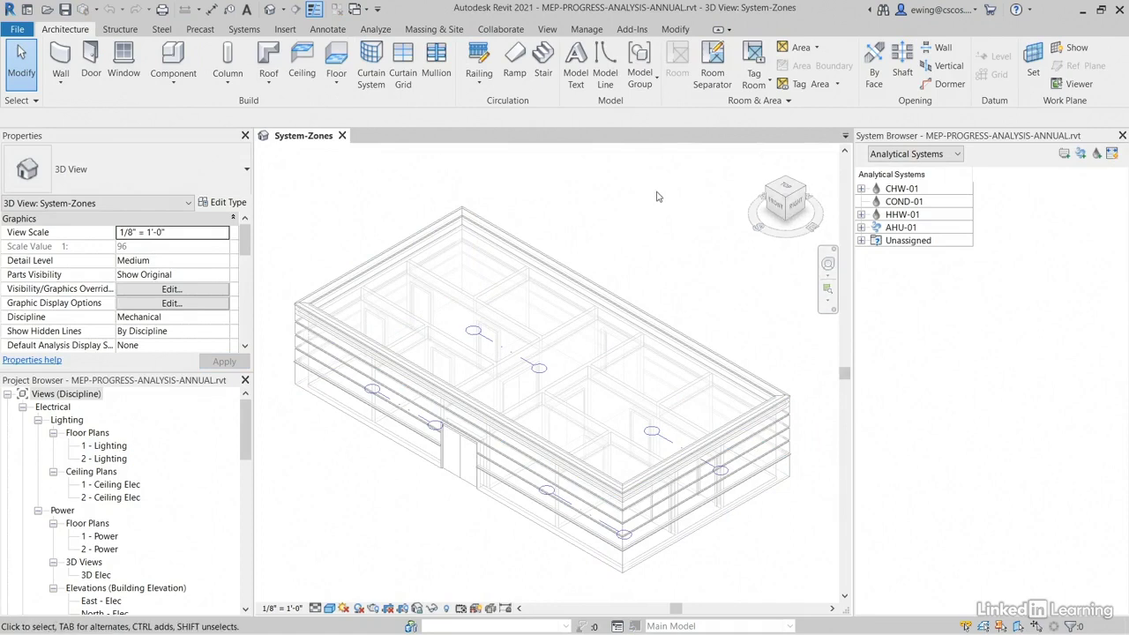
# Set the project location to Syracuse Hancock International Airport, NY, using the Internet Mapping Service
pyautogui.click(588, 30)
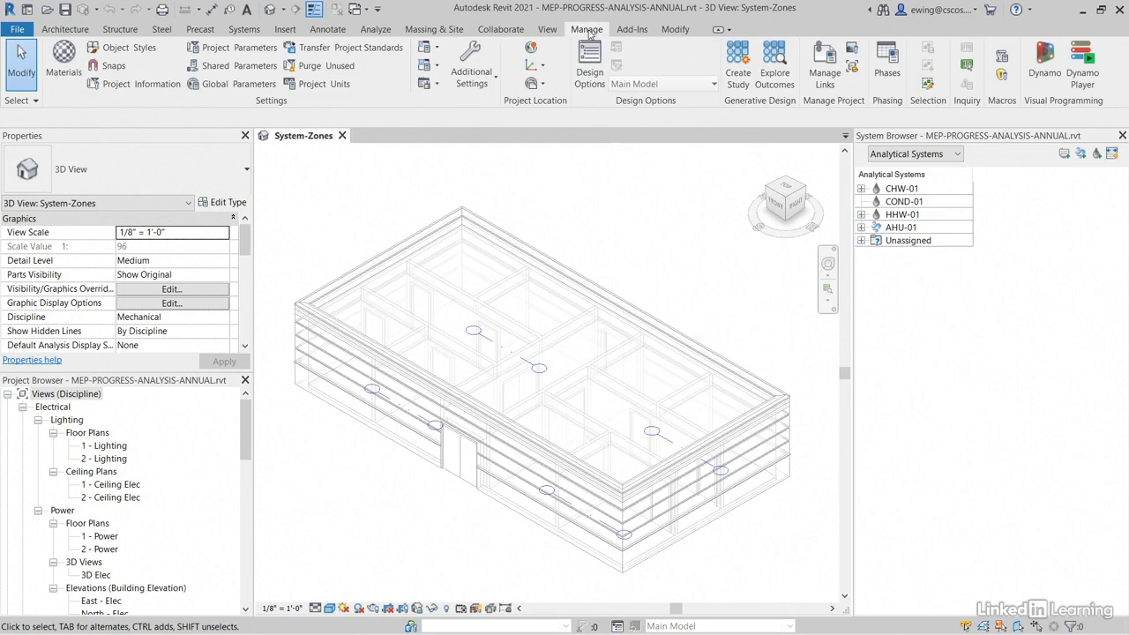
pyautogui.click(530, 49)
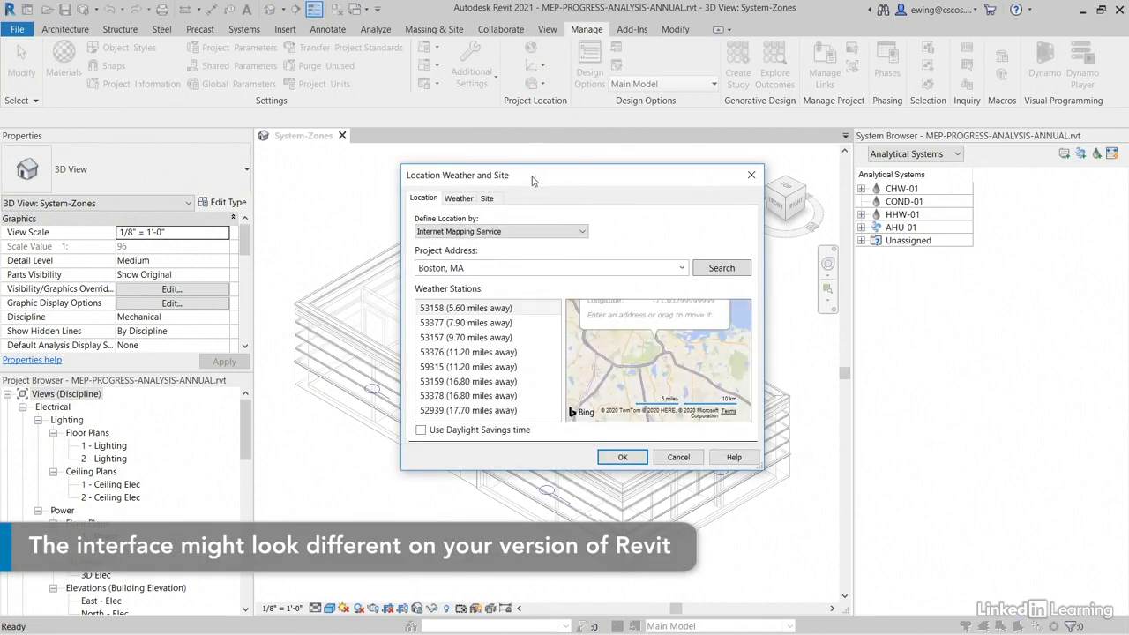
pyautogui.moveTo(533, 176); pyautogui.dragTo(487, 130)
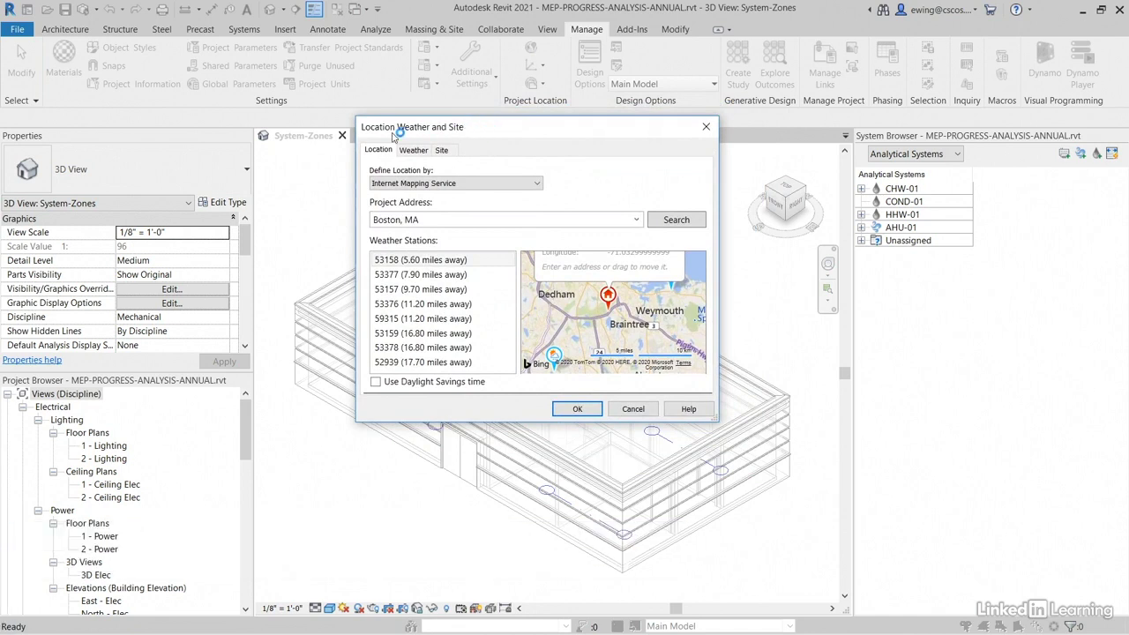
pyautogui.click(443, 184)
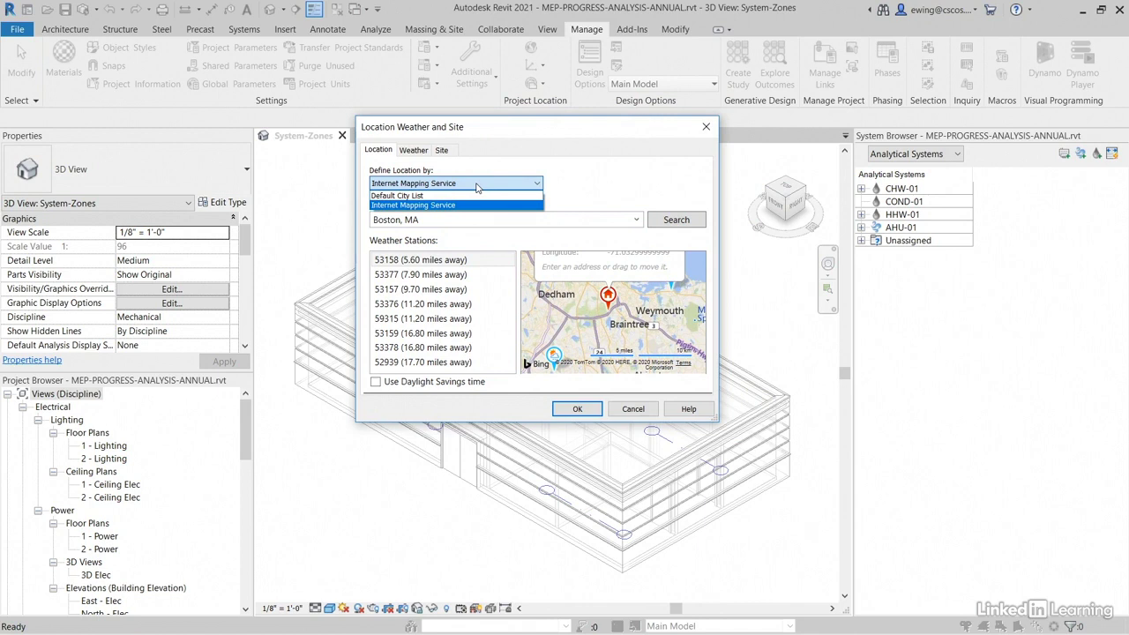
pyautogui.click(477, 186)
pyautogui.click(451, 220)
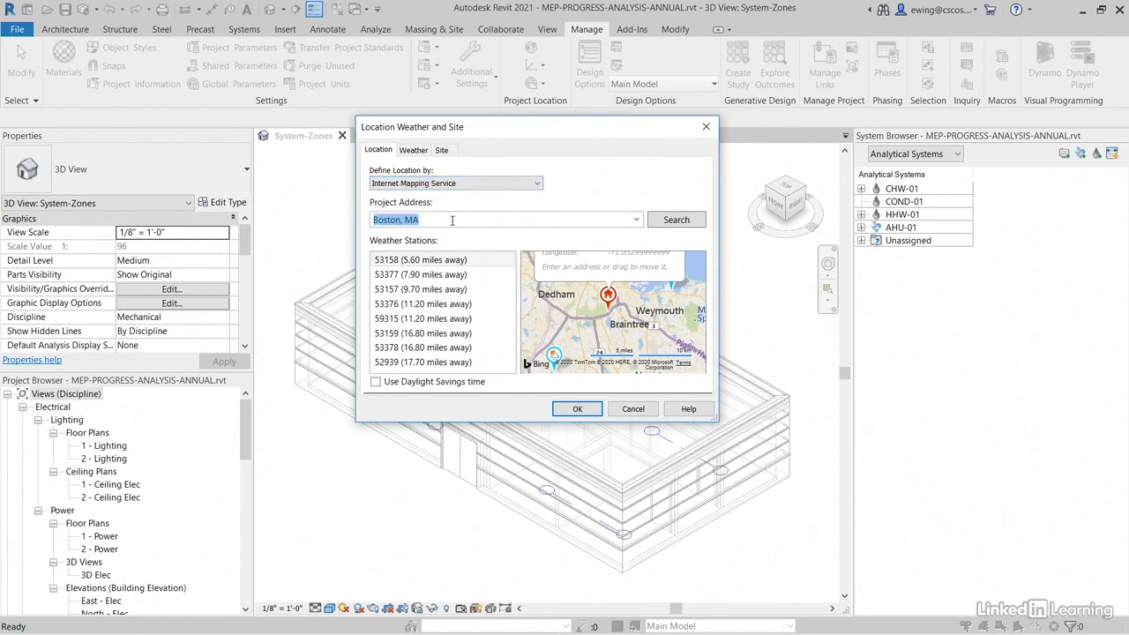
pyautogui.write('S')
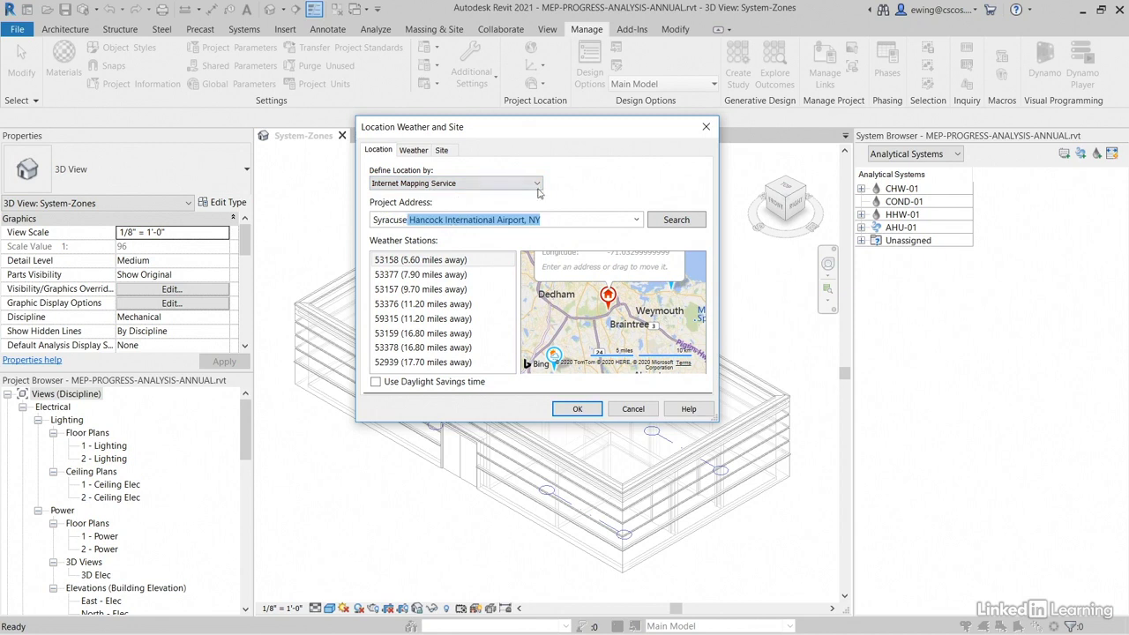
pyautogui.click(683, 226)
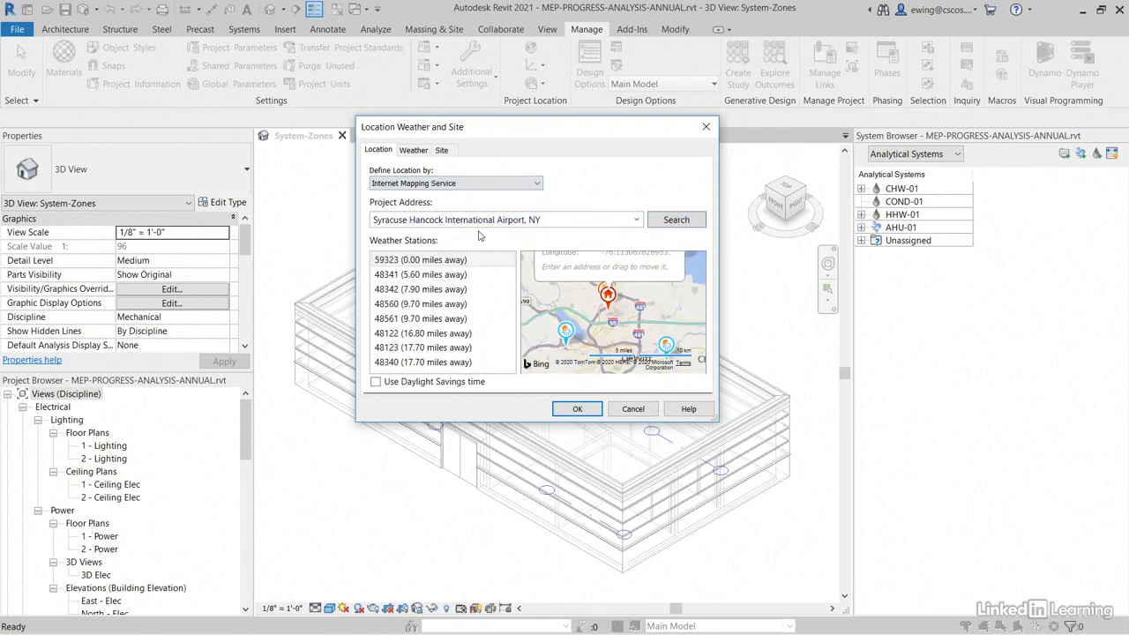
# Check the weather station's HVAC design data for the new location and accept the location settings
pyautogui.click(415, 152)
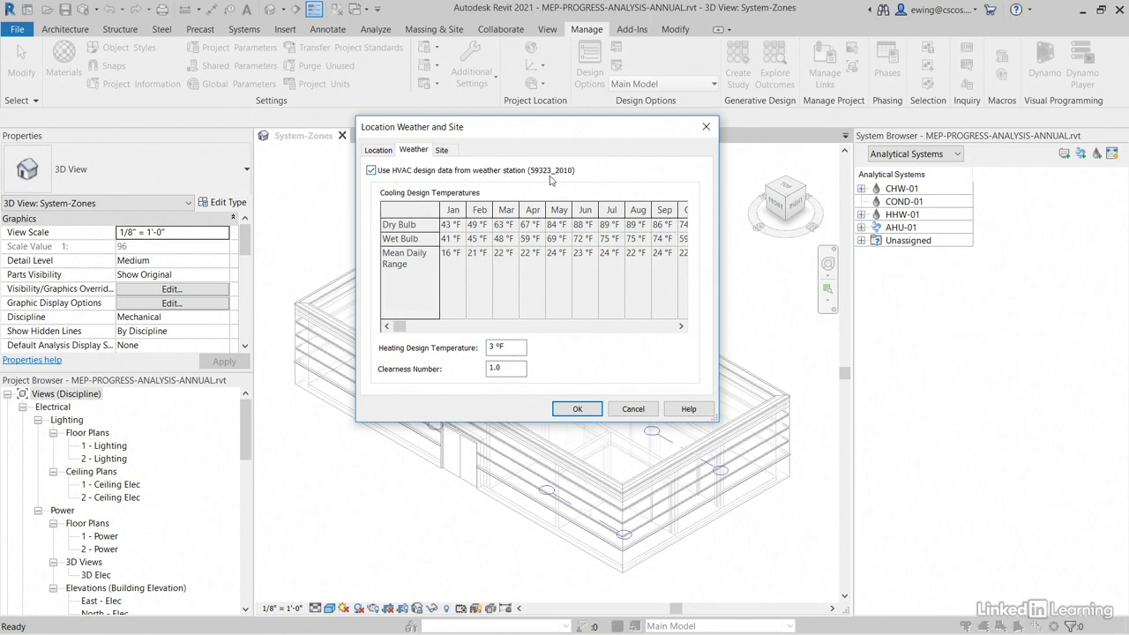
pyautogui.click(379, 154)
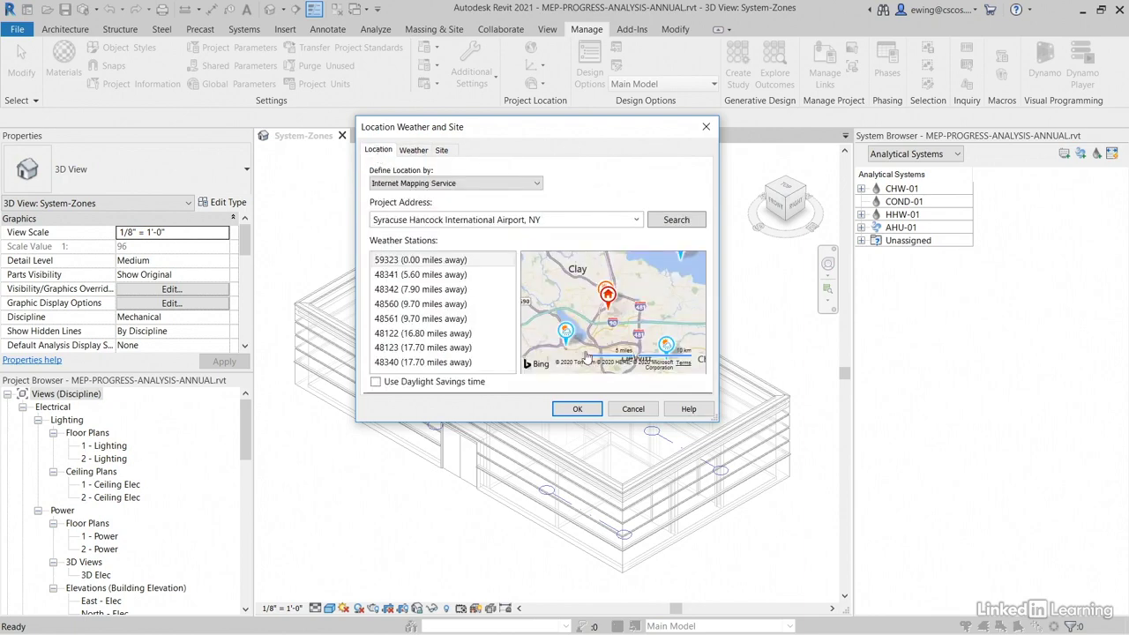
pyautogui.click(579, 410)
pyautogui.press('Escape')
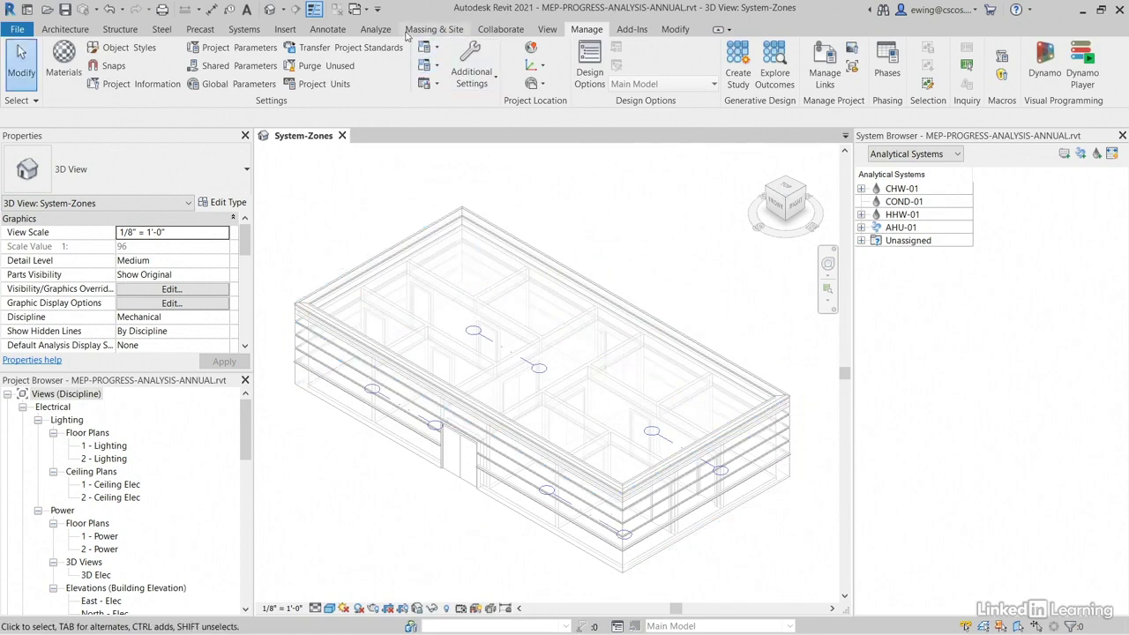
# Run a systems analysis with the Annual Building Energy Simulation workflow and the report name ANNUAL_LOADS
pyautogui.click(377, 29)
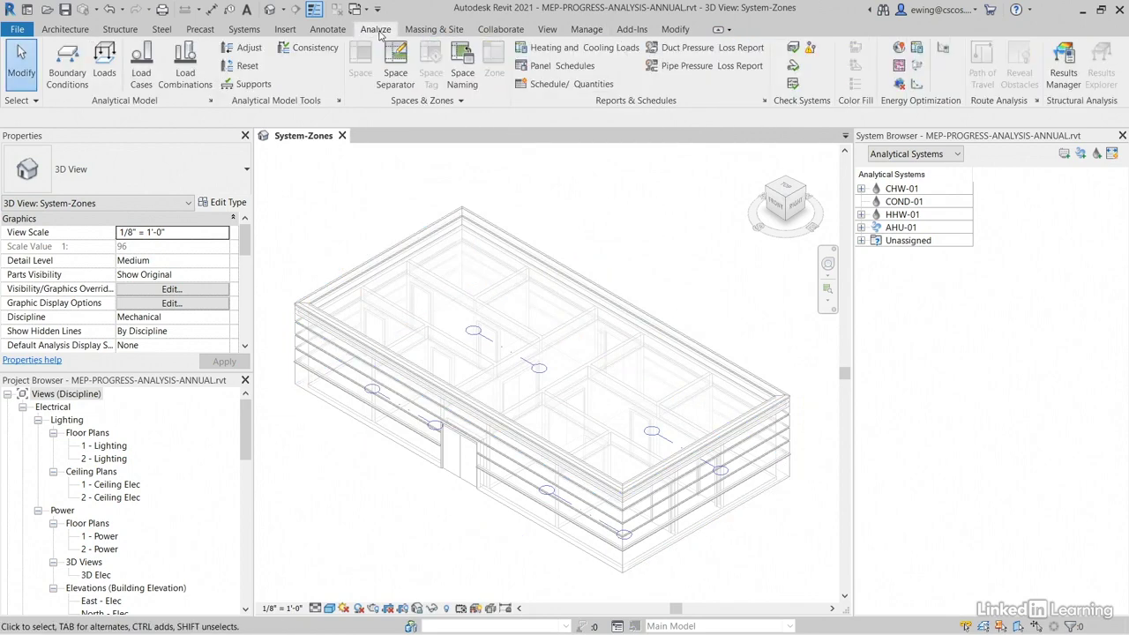
pyautogui.click(918, 50)
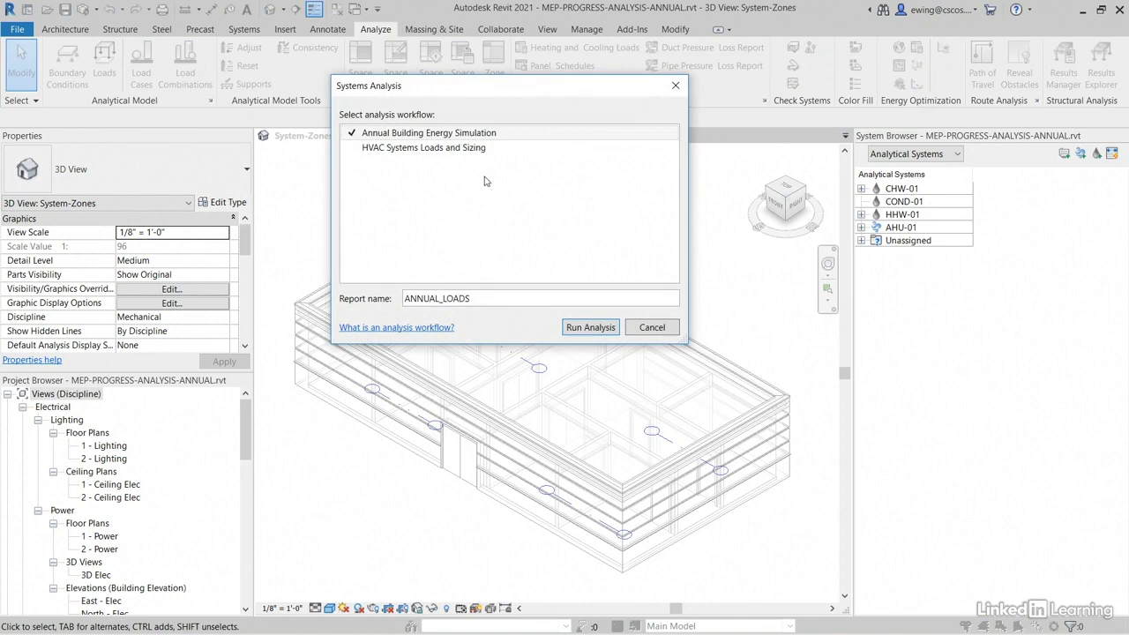
pyautogui.click(417, 299)
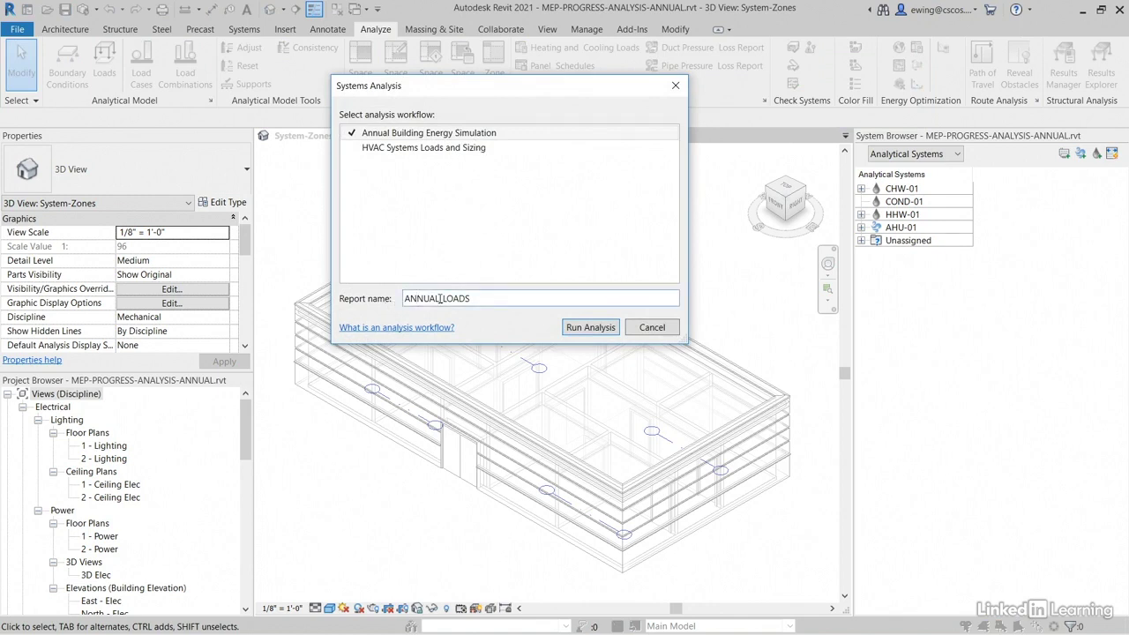
pyautogui.moveTo(441, 299); pyautogui.dragTo(396, 304)
pyautogui.click(483, 299)
pyautogui.click(590, 327)
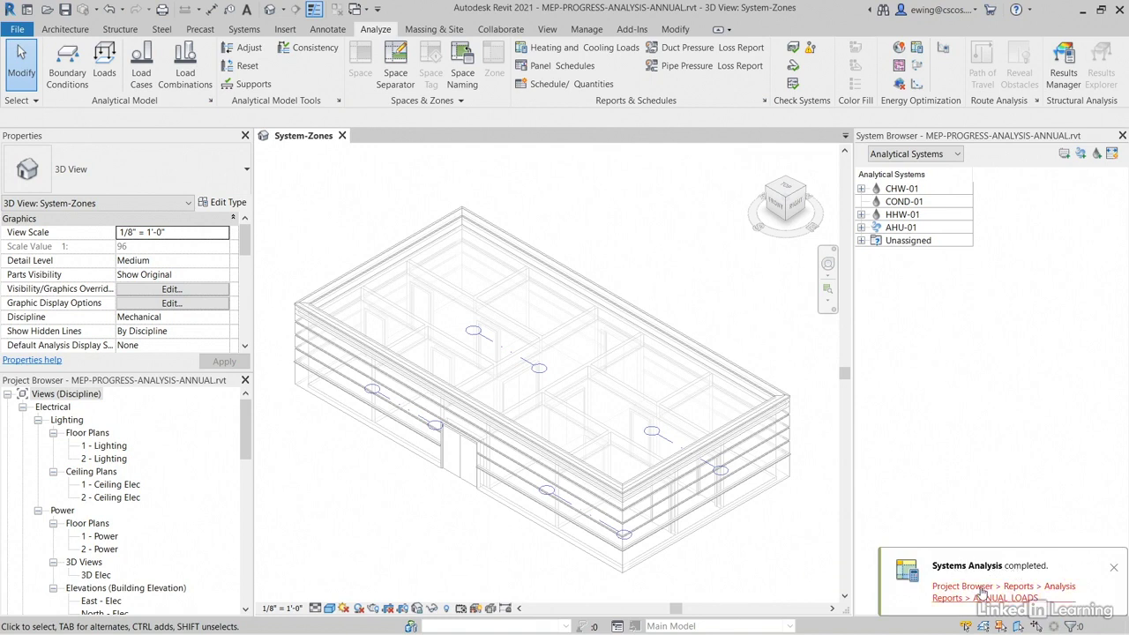
# Open the ANNUAL_LOADS analysis report and look over its annual and monthly overview charts
pyautogui.click(982, 592)
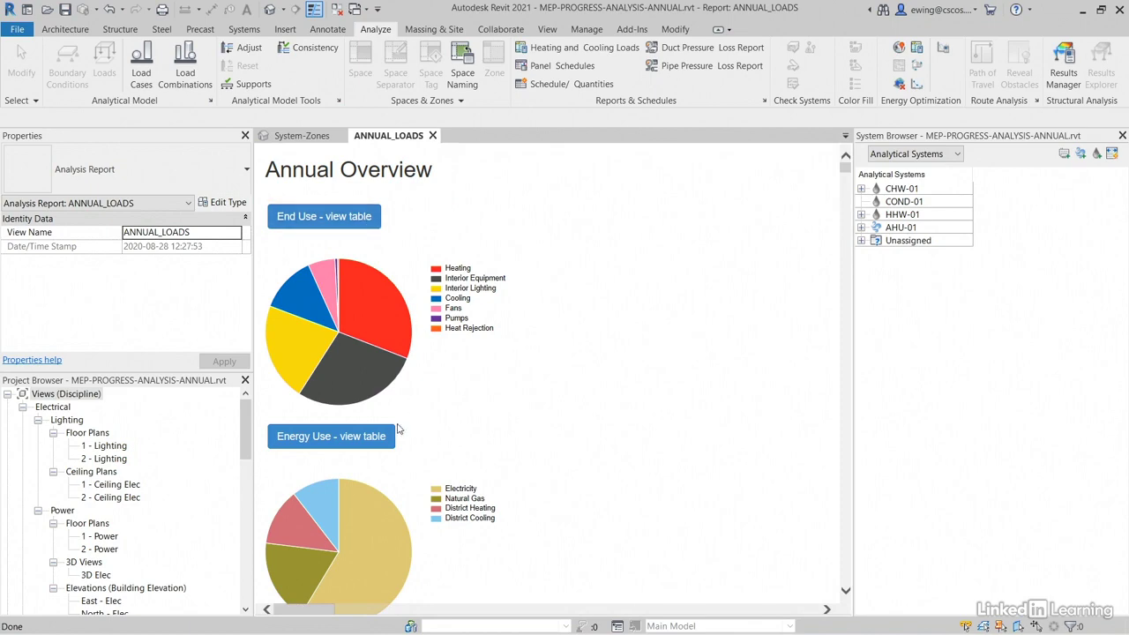
pyautogui.scroll(-12, 537, 406)
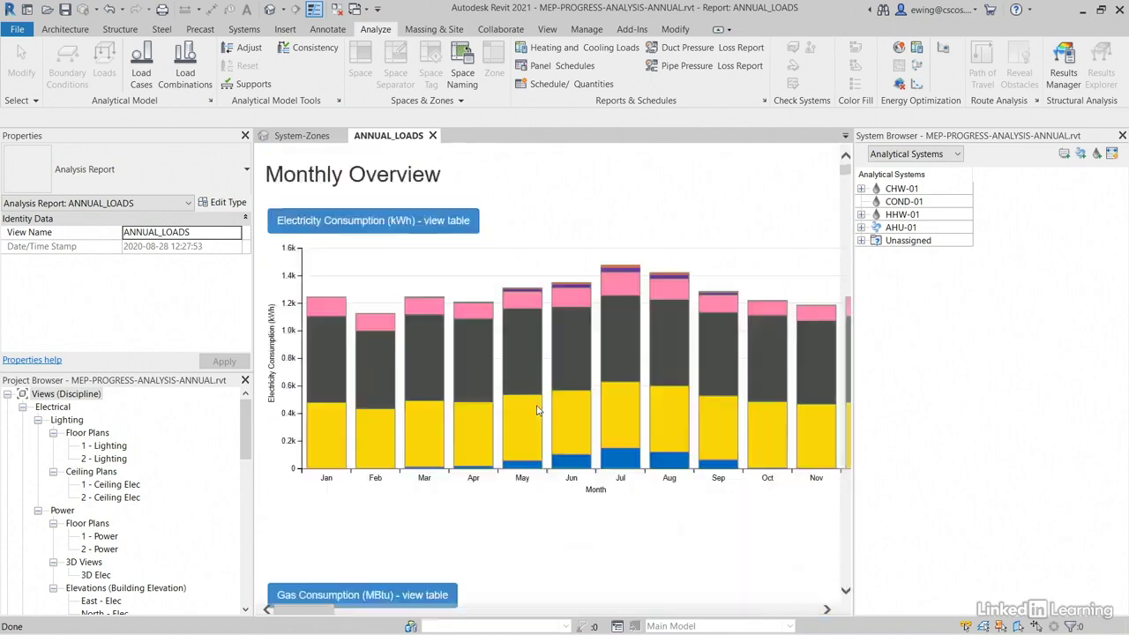
pyautogui.scroll(6, 538, 414)
pyautogui.scroll(5, 540, 420)
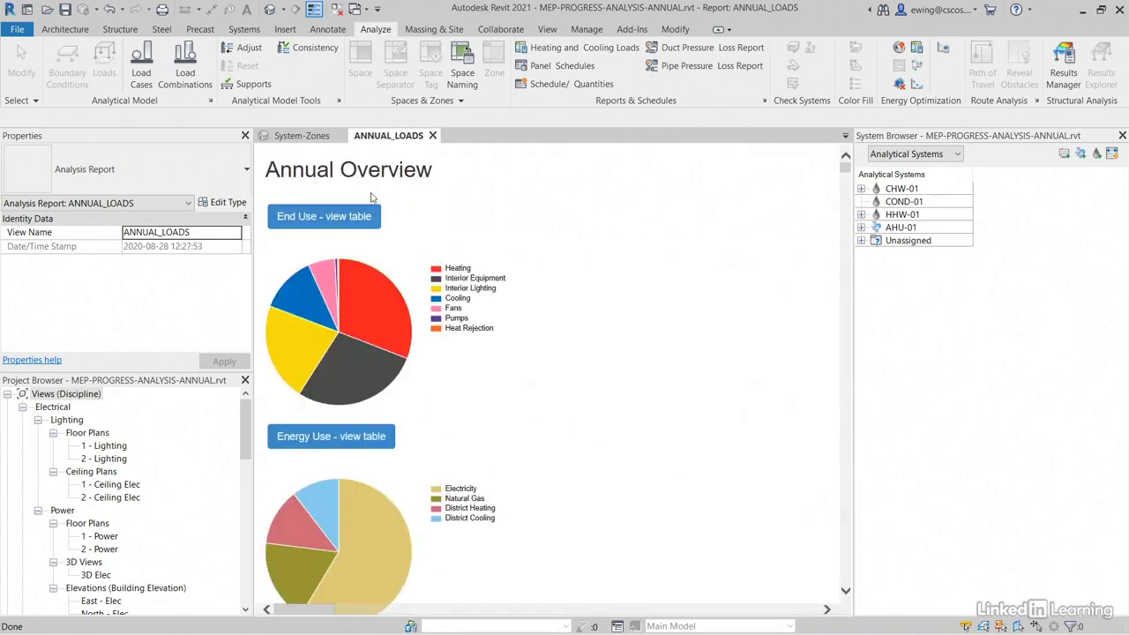
# Expand the End Use table in the Annual Overview to examine consumption per end use, and collapse it again
pyautogui.click(350, 217)
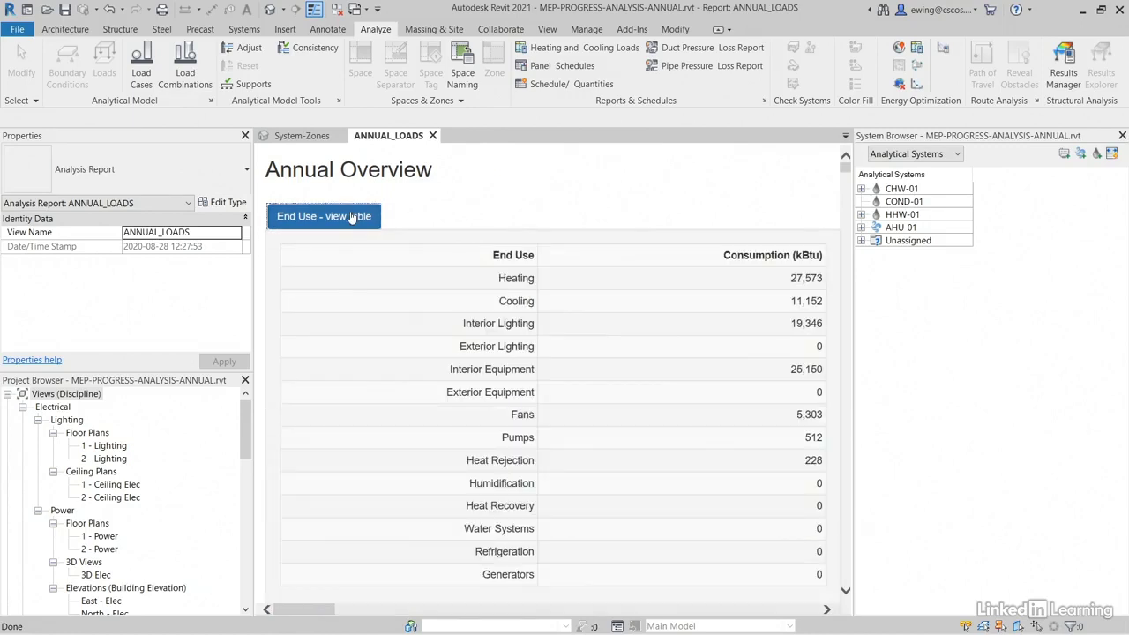
pyautogui.scroll(-1, 687, 326)
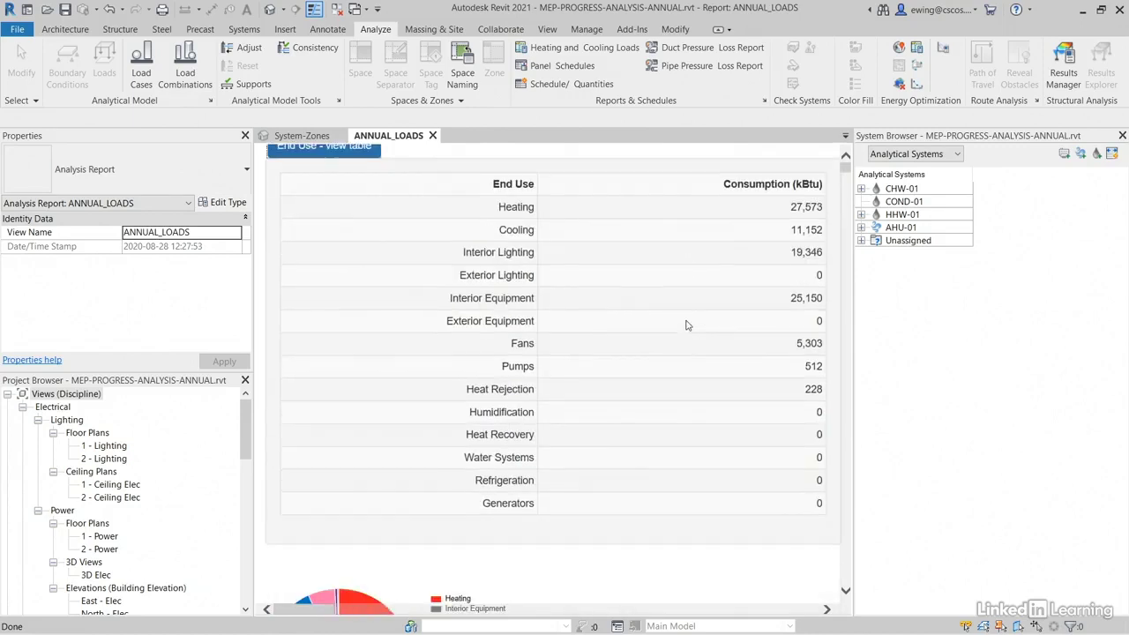
pyautogui.scroll(1, 687, 326)
pyautogui.click(346, 220)
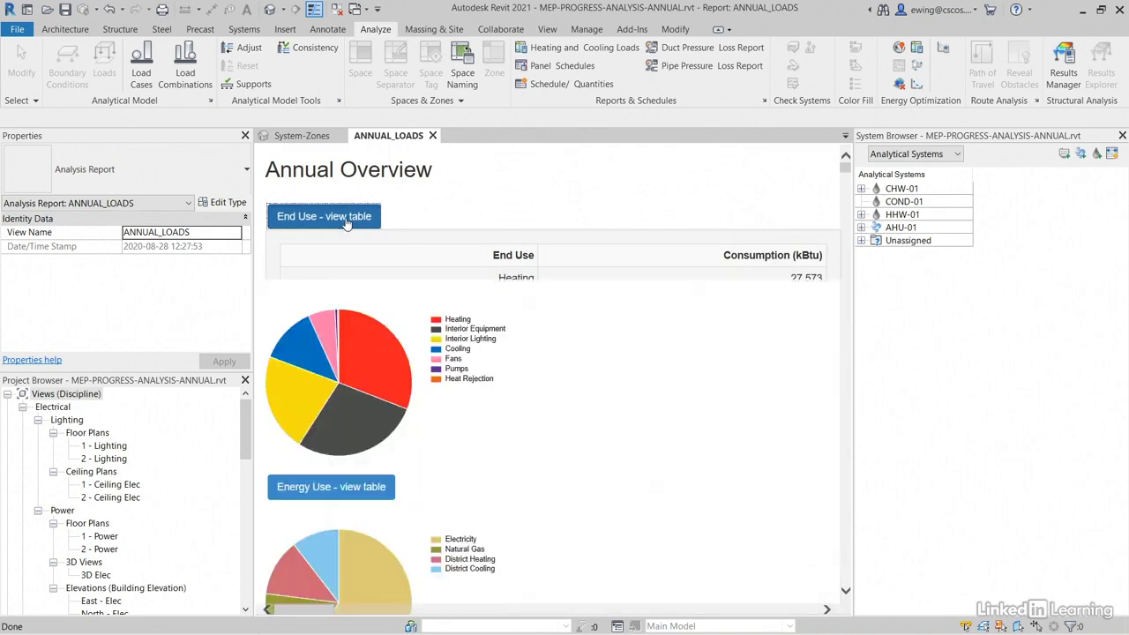
# Examine the monthly Electricity Consumption table and the EUI - Gas table in the report
pyautogui.scroll(-9, 456, 388)
pyautogui.scroll(-4, 456, 388)
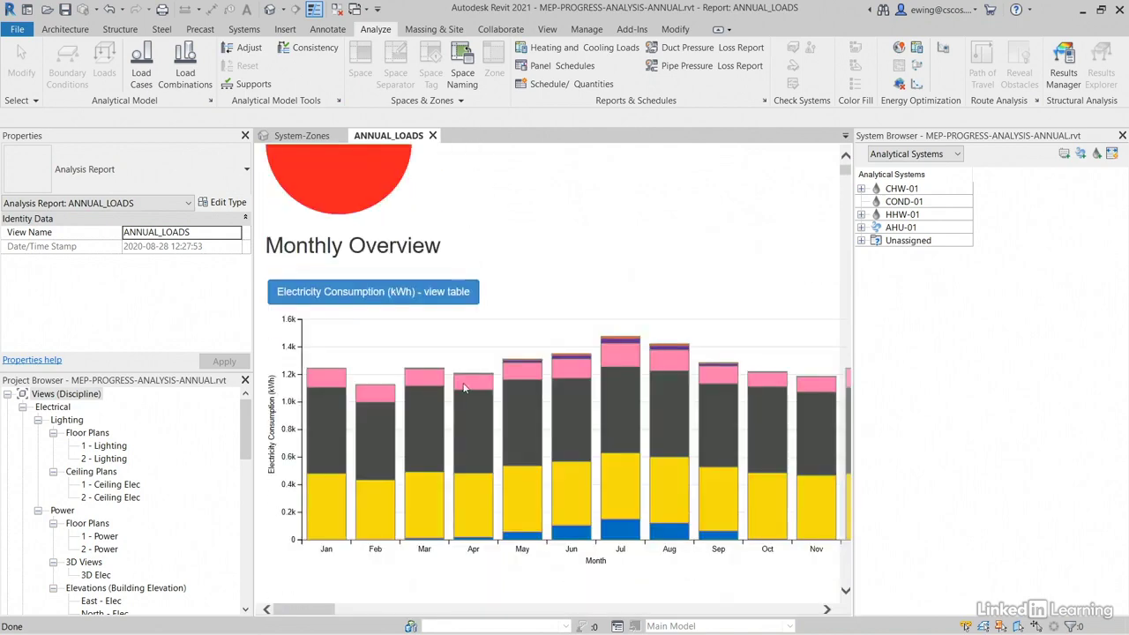
pyautogui.click(418, 300)
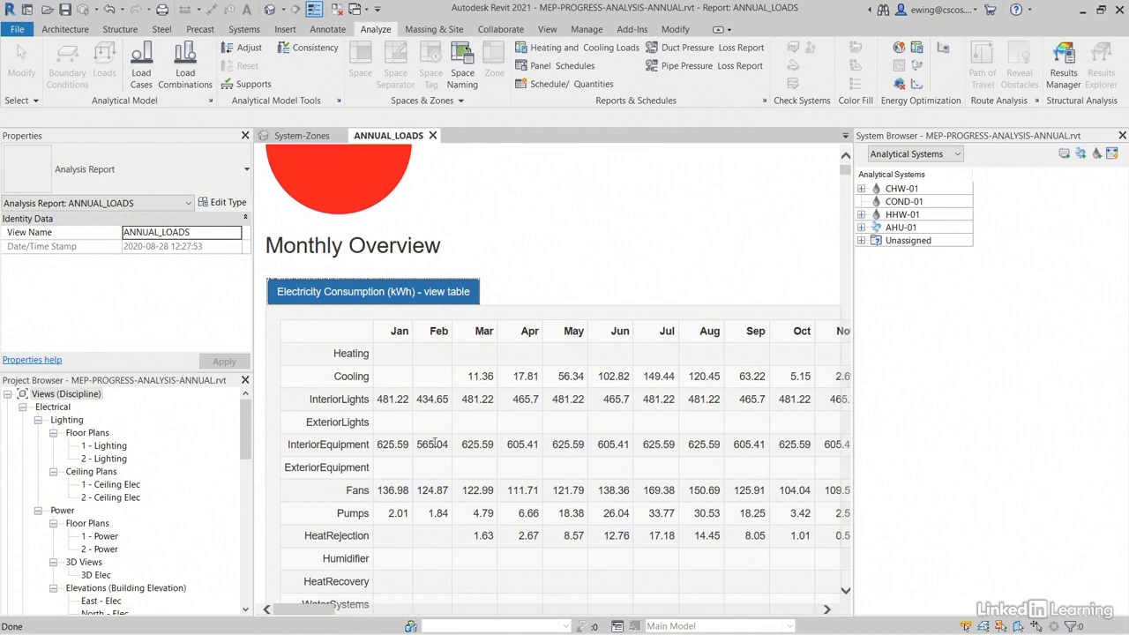
pyautogui.scroll(-3, 435, 444)
pyautogui.scroll(5, 435, 444)
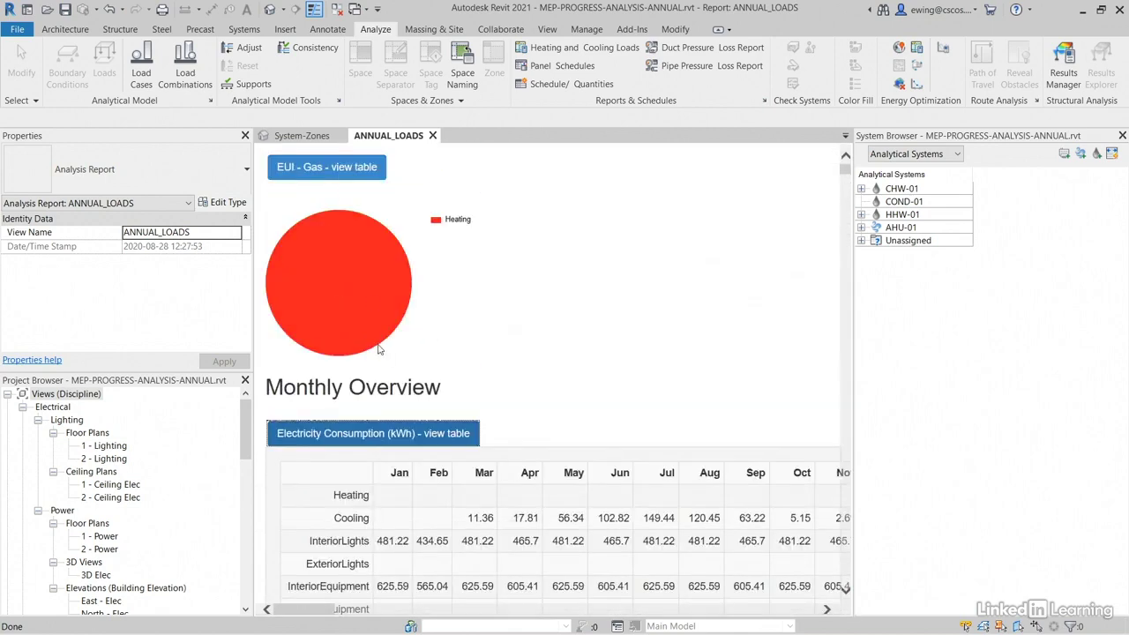
pyautogui.click(343, 169)
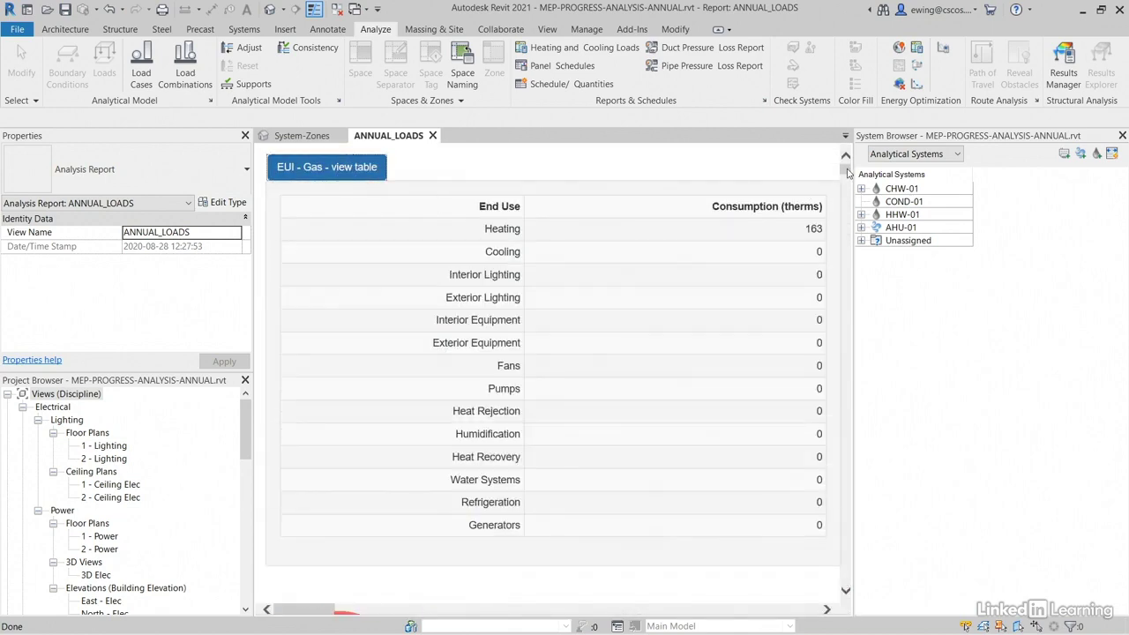
pyautogui.moveTo(848, 172); pyautogui.dragTo(848, 161)
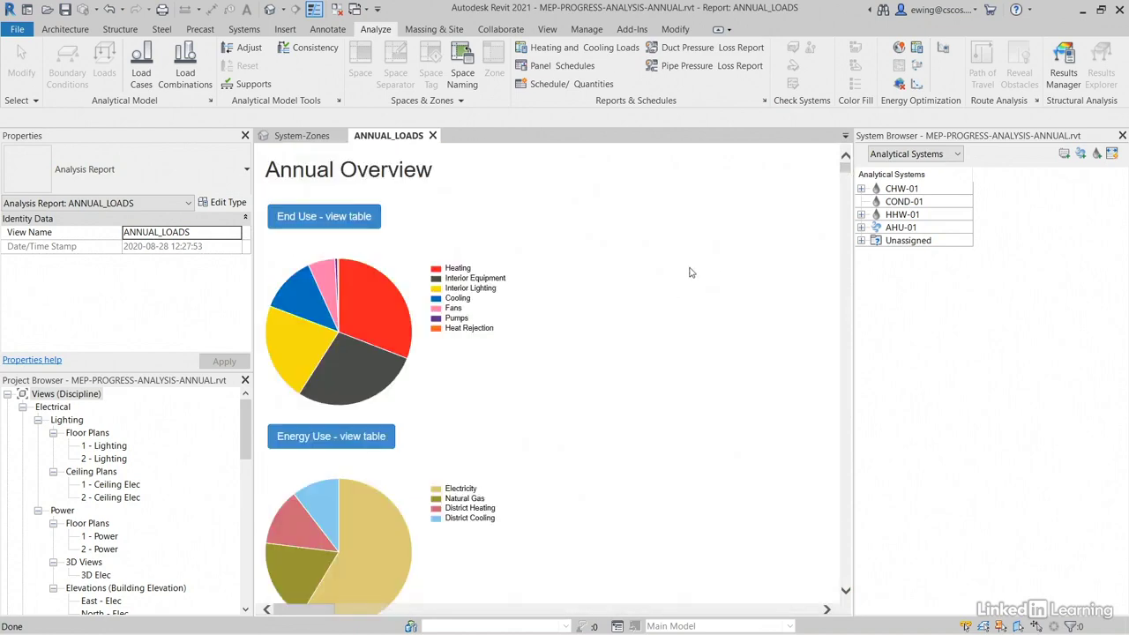
# Go through the report to the Detailed Report section and open the Climatic Data Summary from its table of contents
pyautogui.scroll(-10, 684, 291)
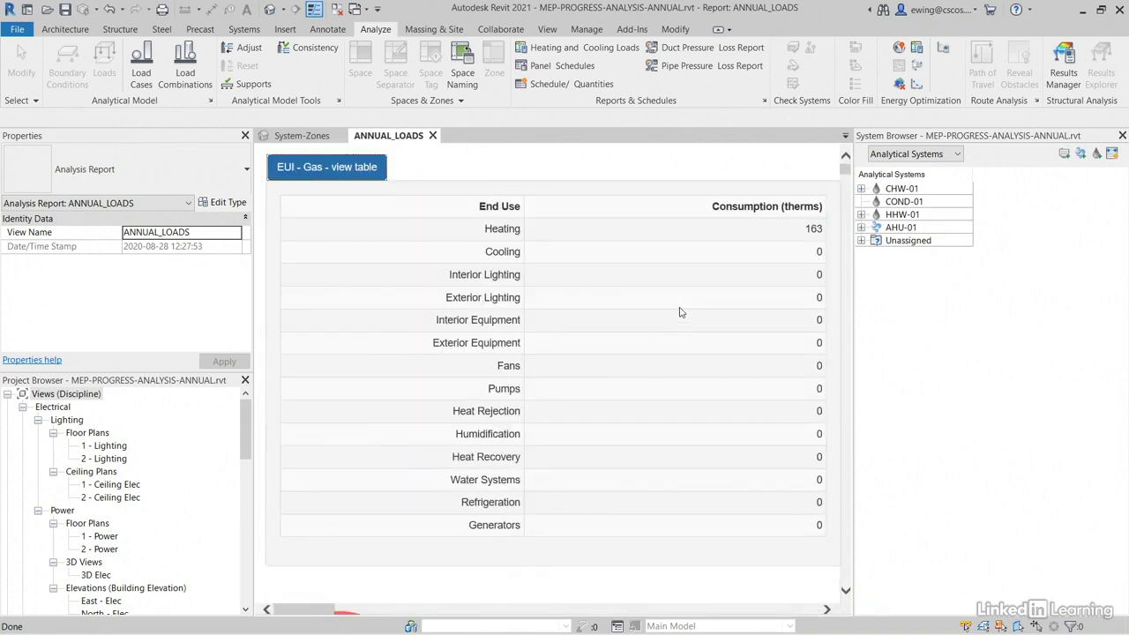
pyautogui.scroll(-15, 679, 313)
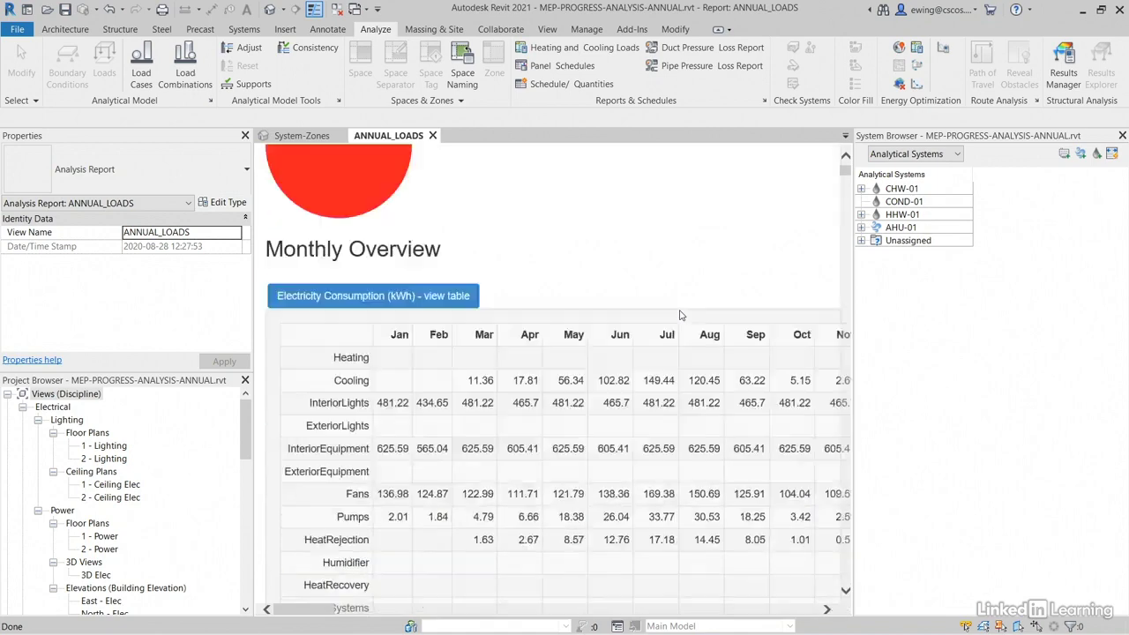
pyautogui.scroll(-20, 681, 322)
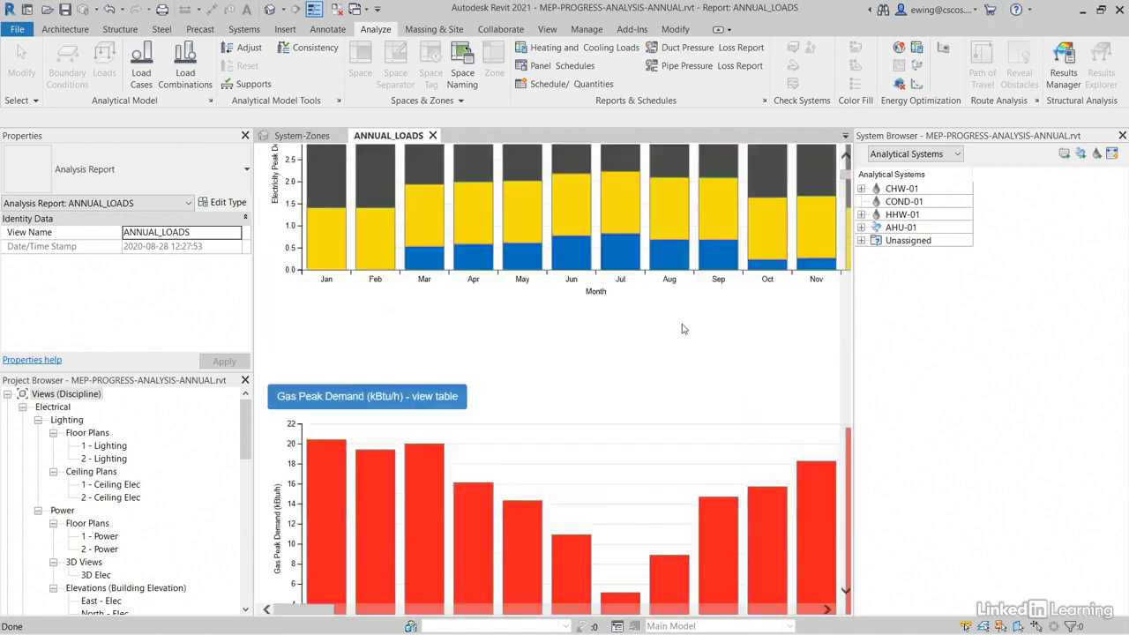
pyautogui.scroll(-3, 684, 336)
pyautogui.scroll(3, 685, 342)
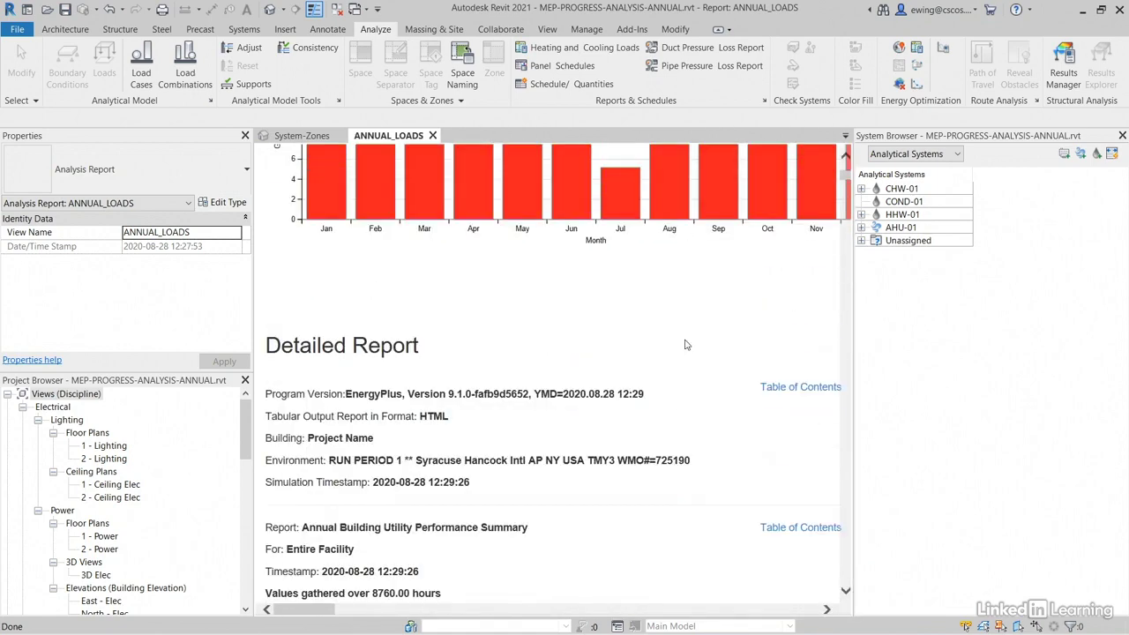
pyautogui.click(785, 395)
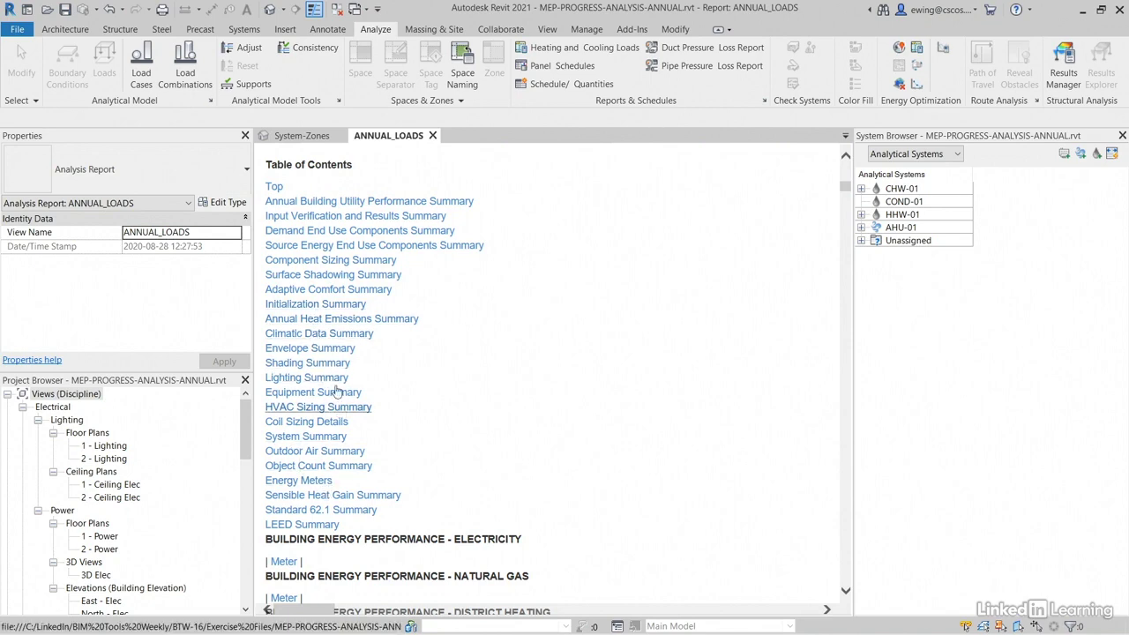
pyautogui.click(335, 337)
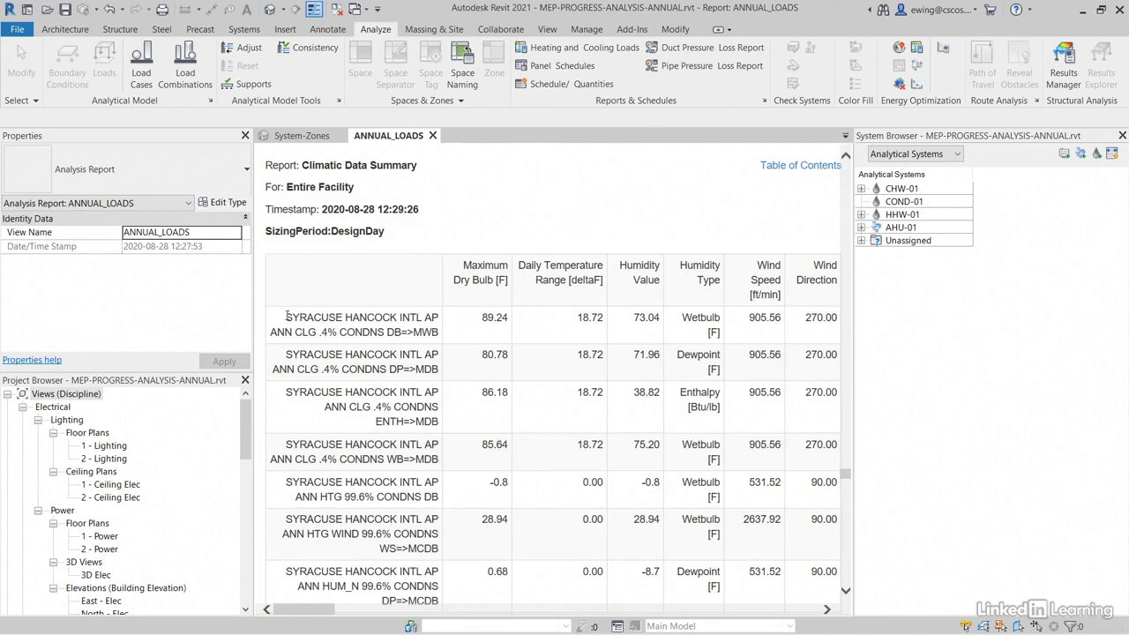
# Examine the first Syracuse Hancock cooling design-day entry in the Climatic Data Summary table
pyautogui.tripleClick(315, 321)
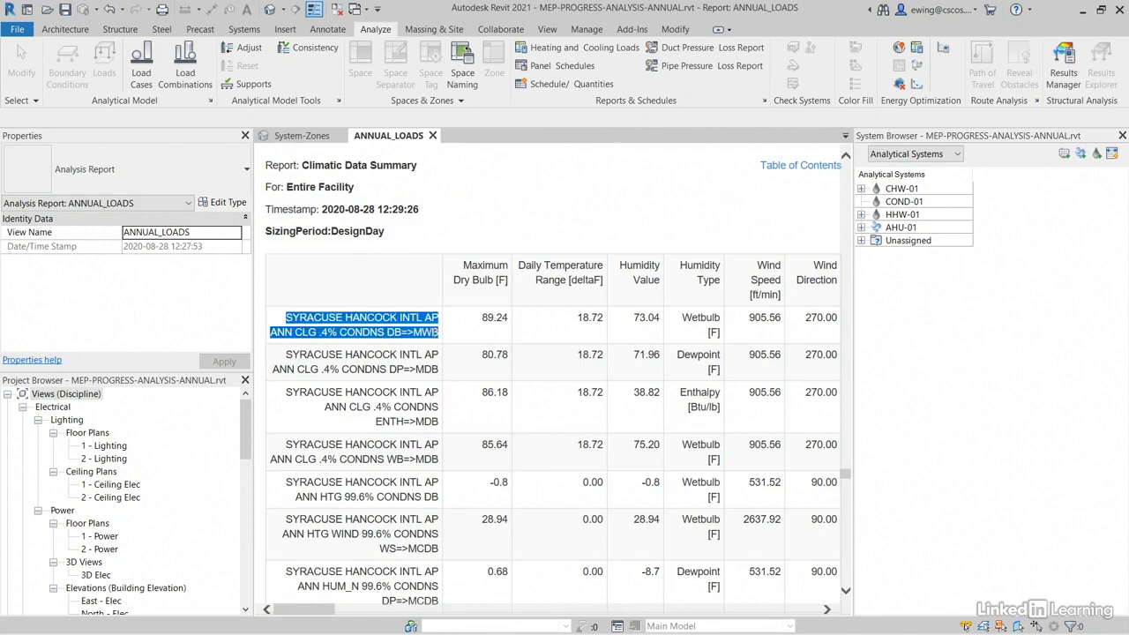
pyautogui.click(403, 367)
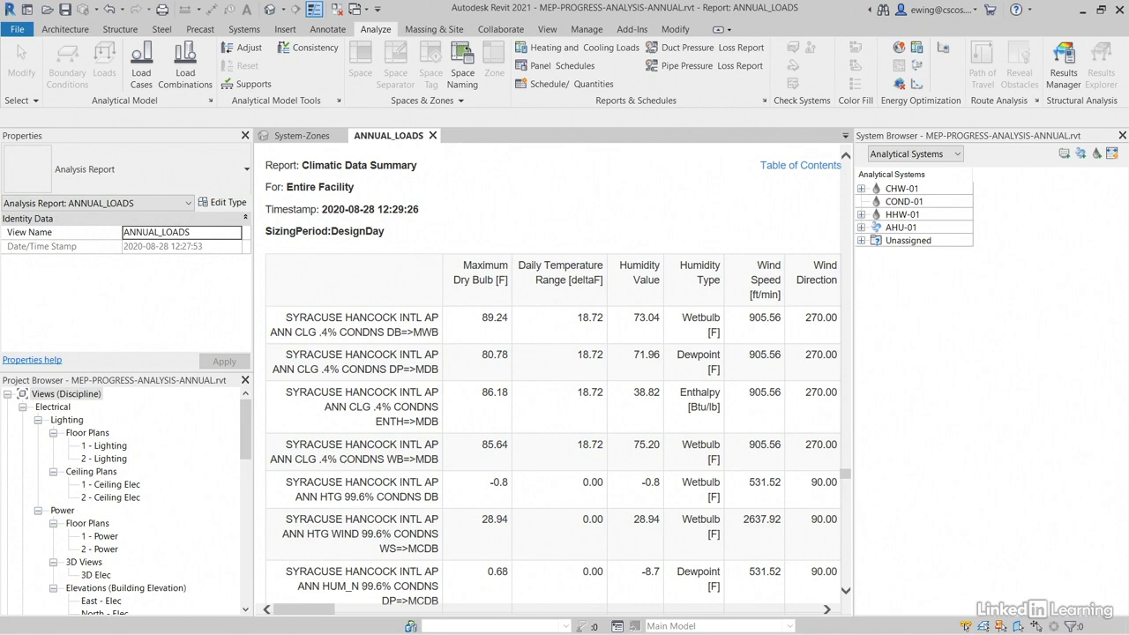
# Switch to File Explorer and open the saved ANNUAL_LOADS report from the MEP-PROGRESS-ANALYSIS-ANNUAL_Reports folder in Exercise Files
pyautogui.moveTo(422, 0); pyautogui.dragTo(449, 98)
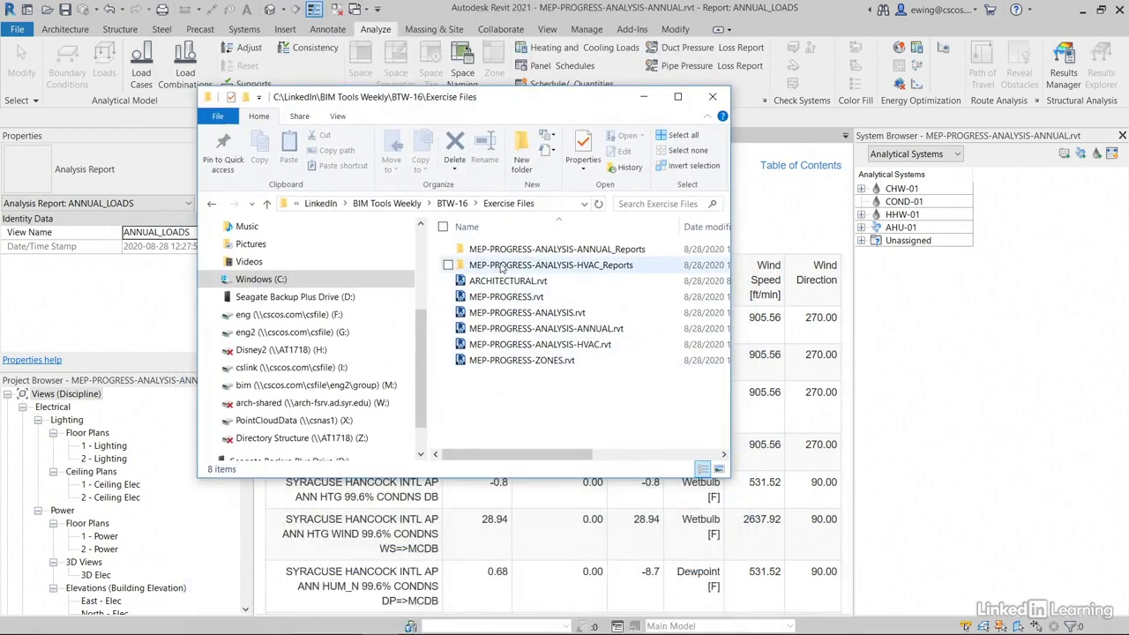
pyautogui.doubleClick(583, 251)
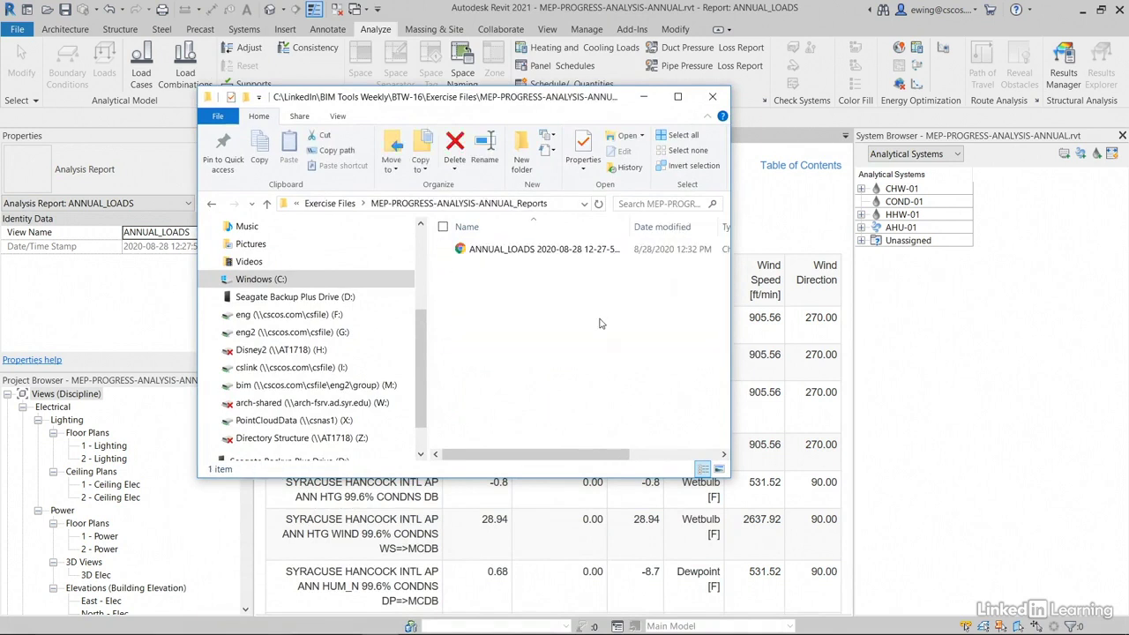
pyautogui.click(514, 251)
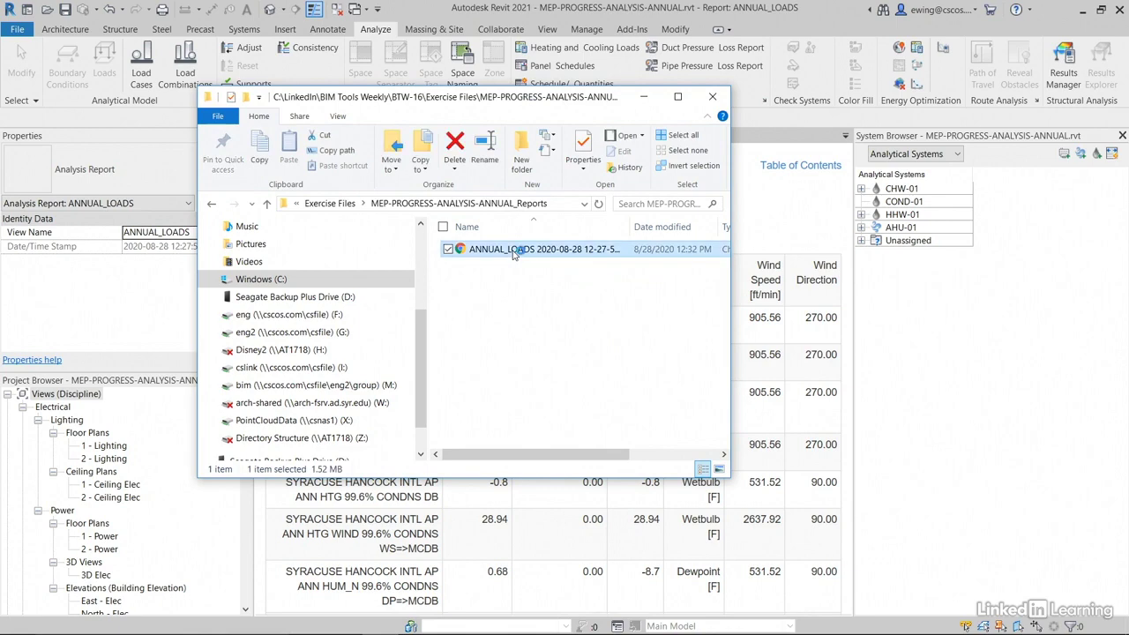
pyautogui.doubleClick(515, 251)
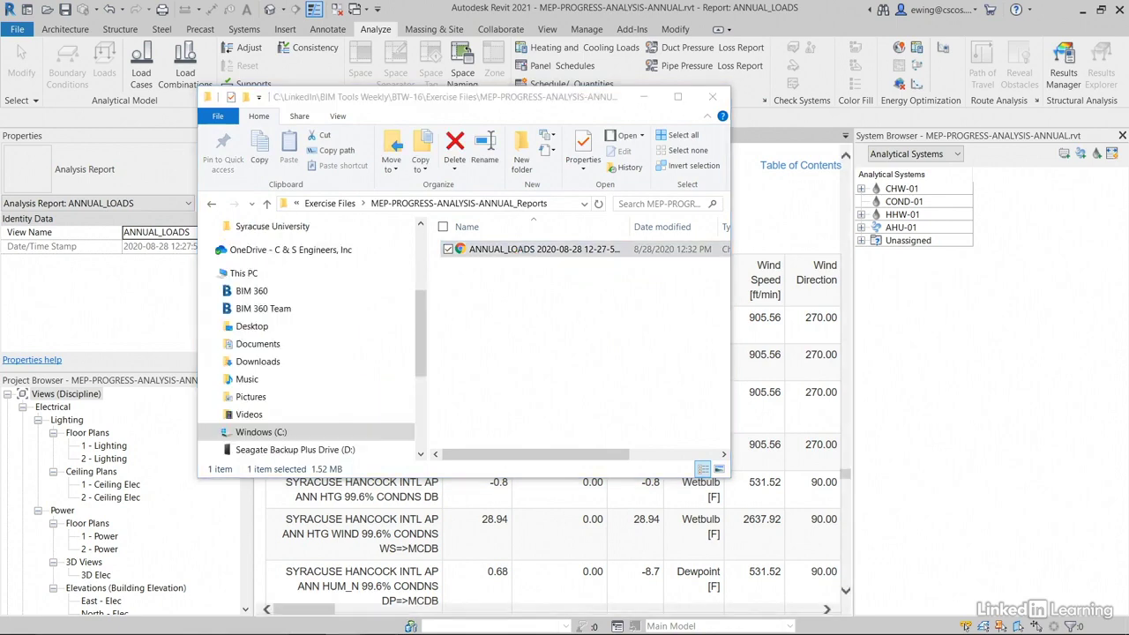
# Bring the Chrome window with the Annual Simulation Report into view and look through it down to the Detailed Report section
pyautogui.moveTo(1128, 254); pyautogui.dragTo(772, 32)
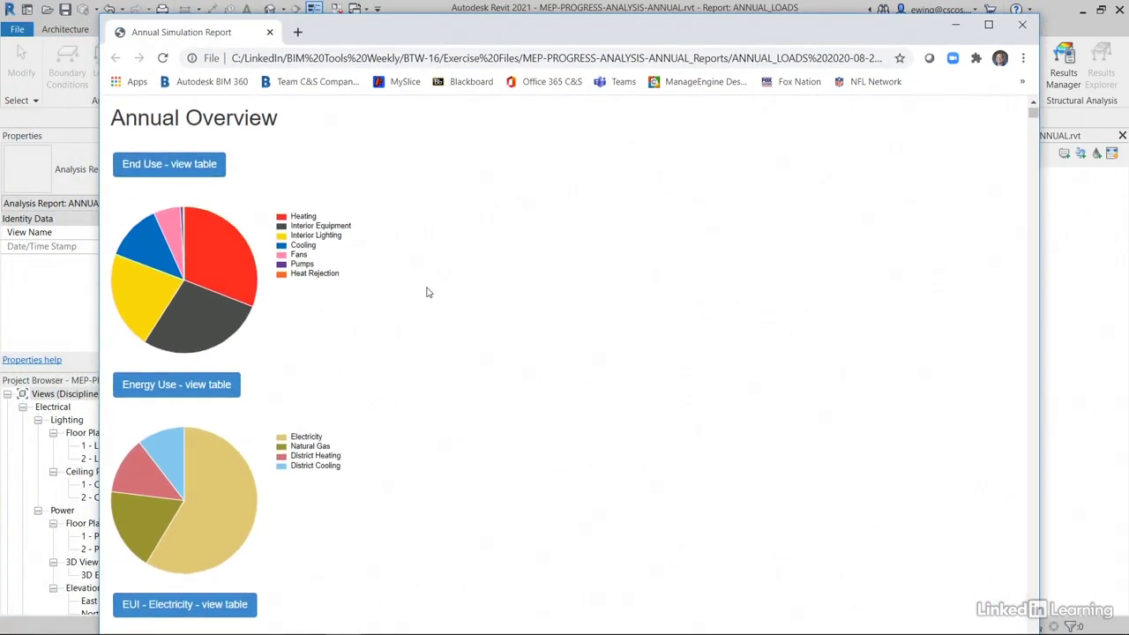
pyautogui.scroll(-15, 426, 291)
pyautogui.scroll(-10, 437, 339)
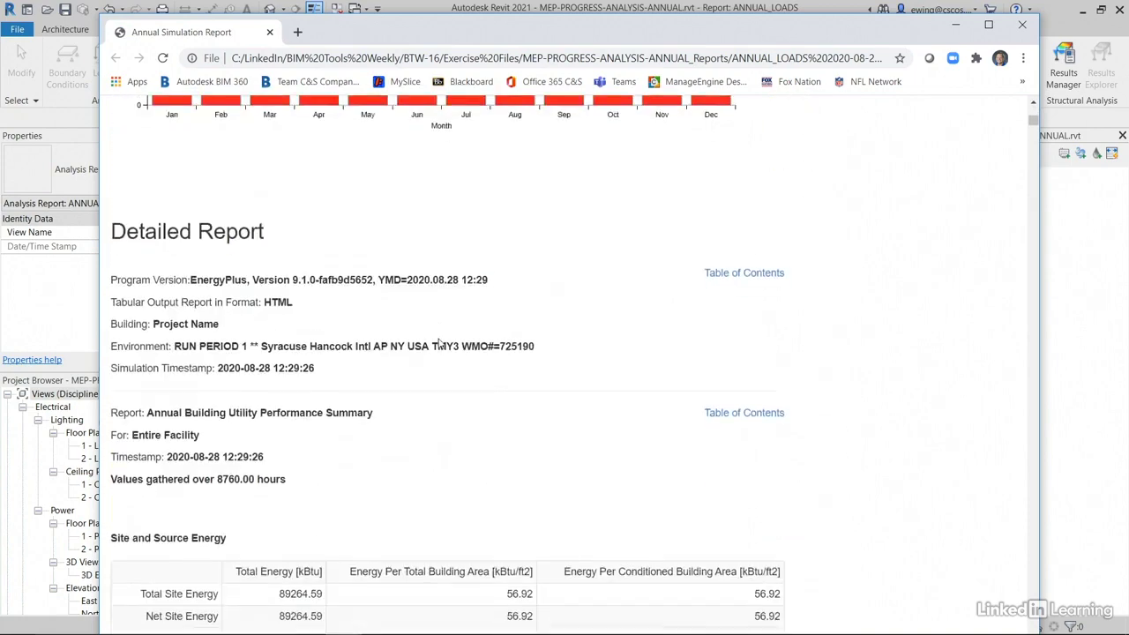